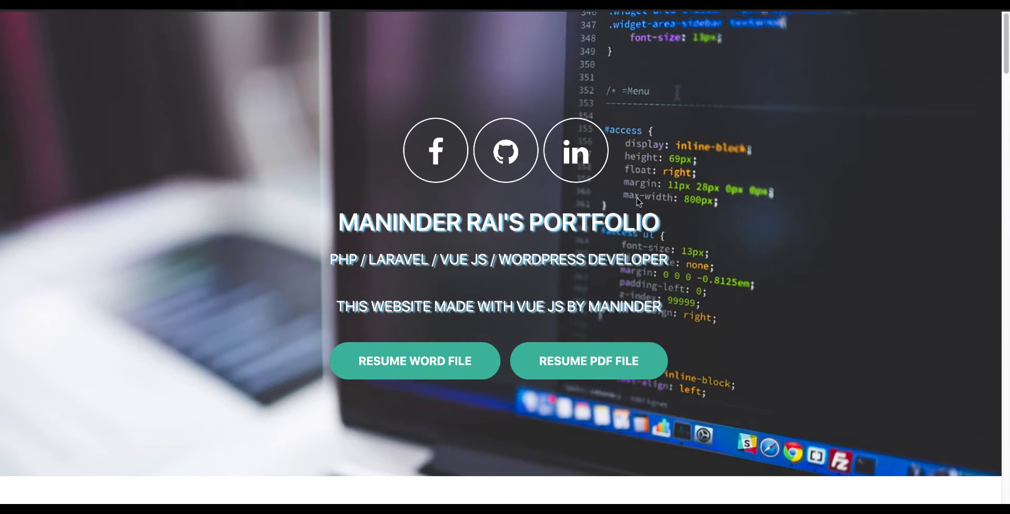
# Look through the portfolio website's header, About Me and Projects sections
pyautogui.scroll(-18, 735, 204)
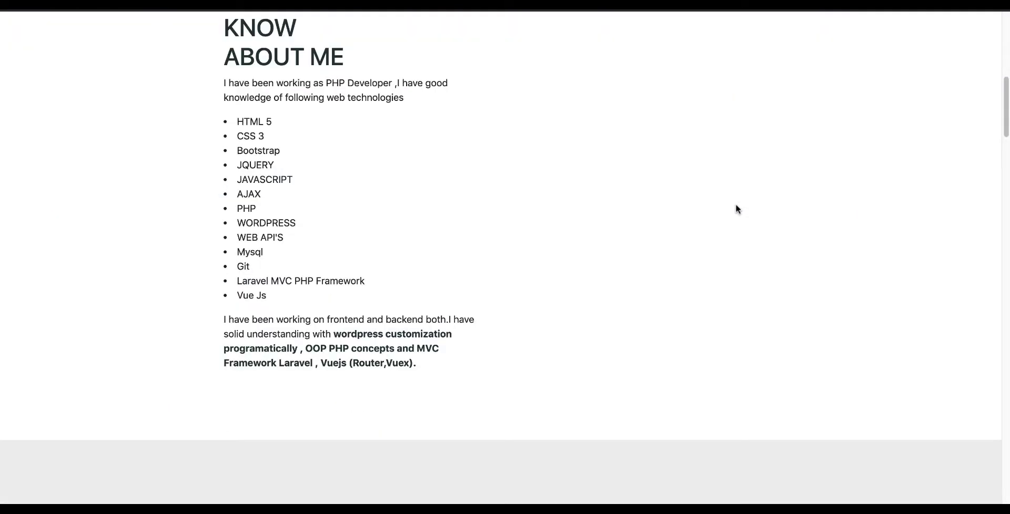
pyautogui.scroll(-4, 738, 210)
pyautogui.scroll(15, 738, 210)
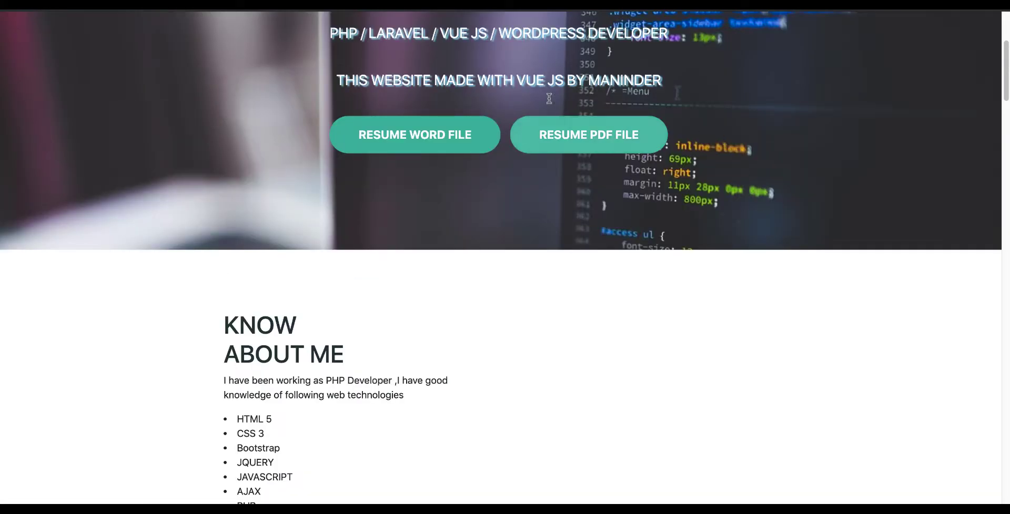
pyautogui.moveTo(512, 81); pyautogui.dragTo(574, 86)
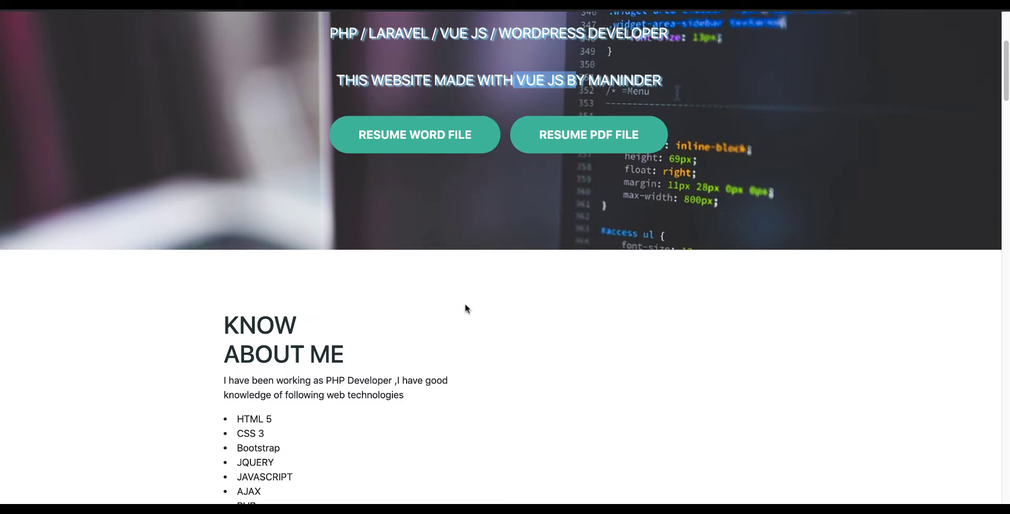
pyautogui.scroll(-8, 654, 221)
pyautogui.scroll(-8, 655, 221)
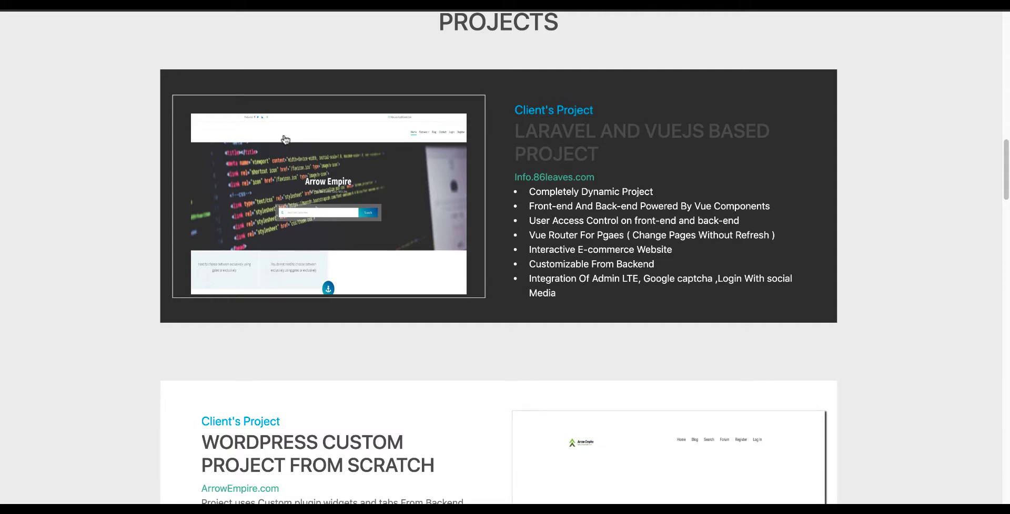
pyautogui.scroll(8, 284, 136)
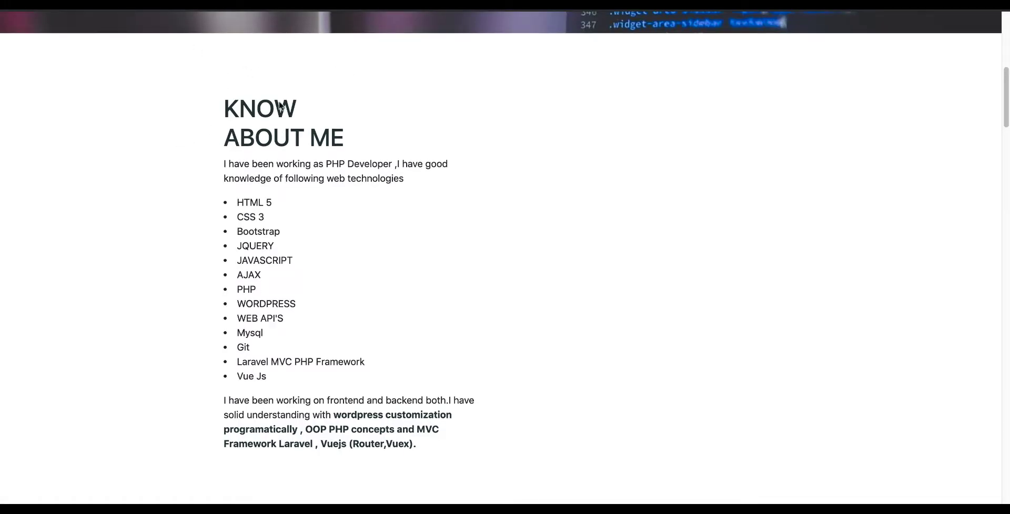
# Switch to Visual Studio Code and run npm run build in the lara project's terminal
pyautogui.press('super+Tab')
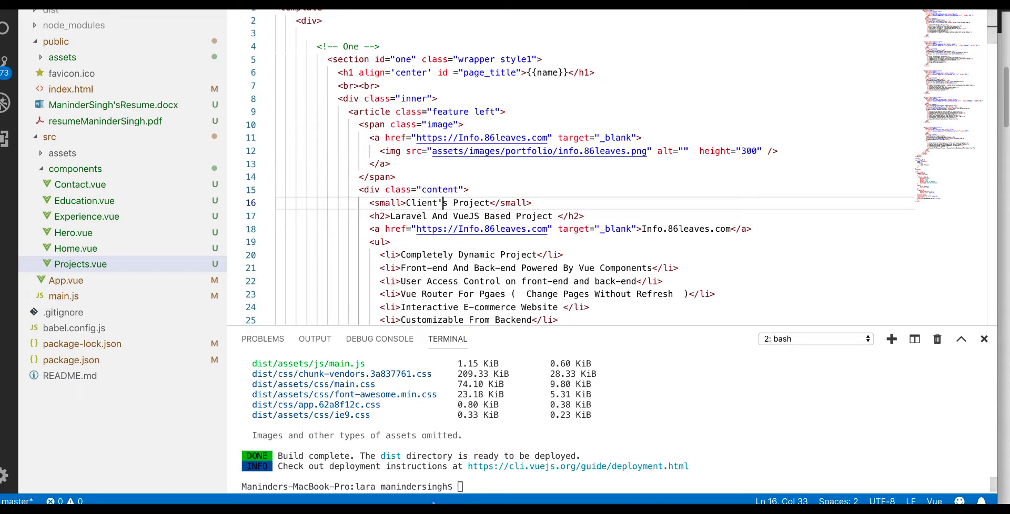
pyautogui.click(614, 476)
pyautogui.press('Up')
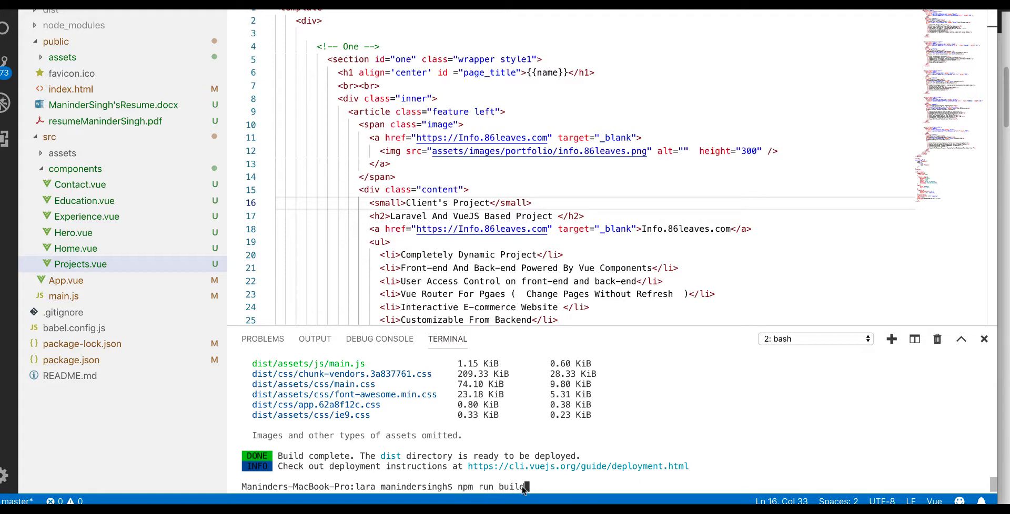
pyautogui.press('Return')
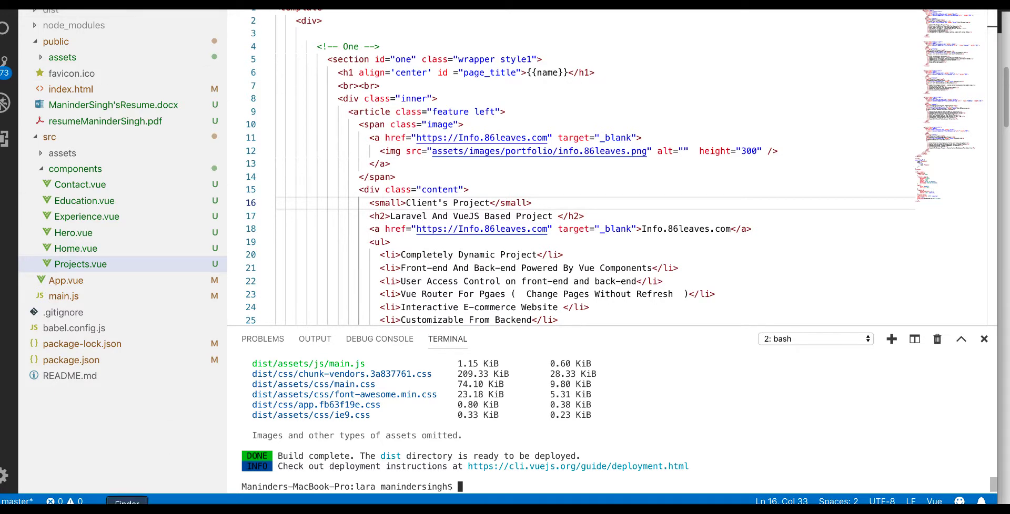
# Switch to Finder and move the old lara.zip archive to the bin
pyautogui.press('super+Tab')
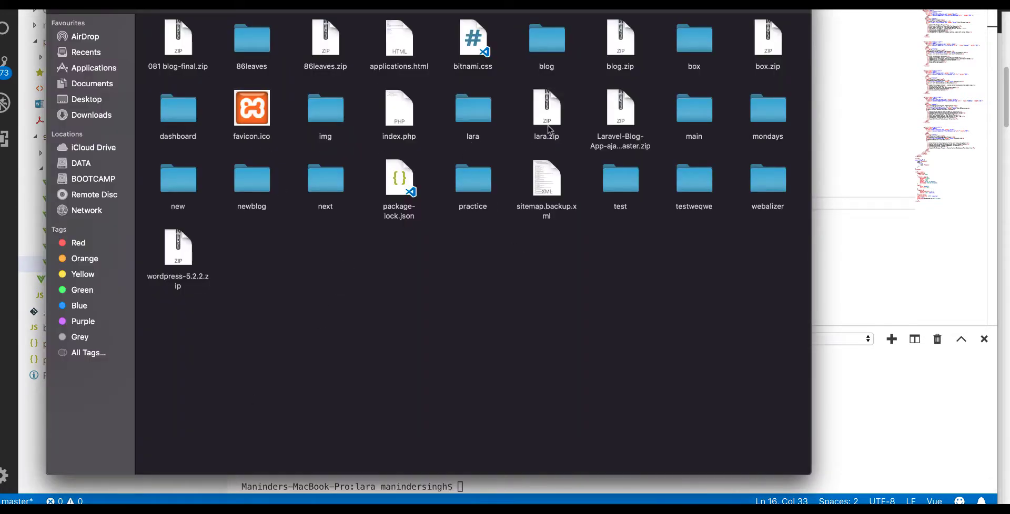
pyautogui.rightClick(549, 117)
pyautogui.click(571, 152)
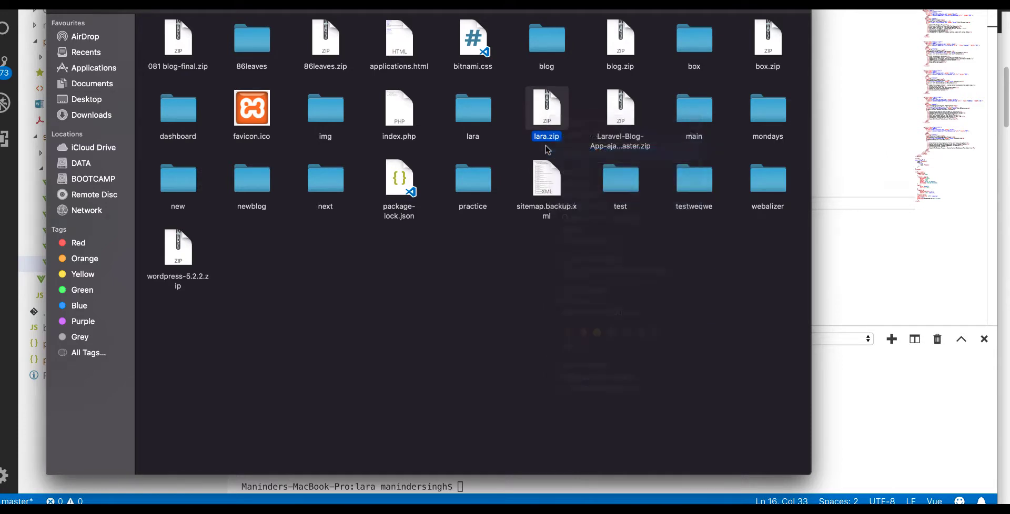
# Compress the lara project folder into a new zip archive
pyautogui.click(481, 115)
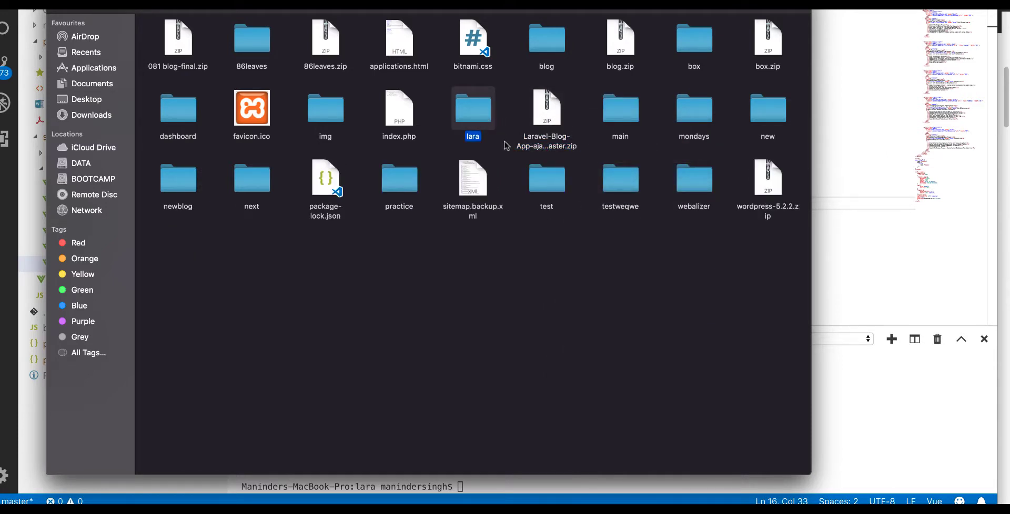
pyautogui.rightClick(487, 117)
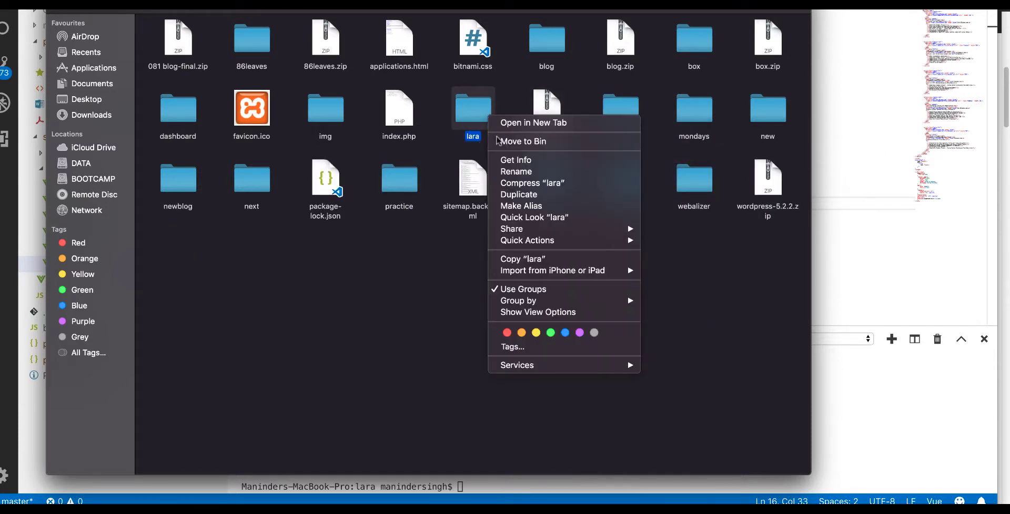
pyautogui.click(517, 185)
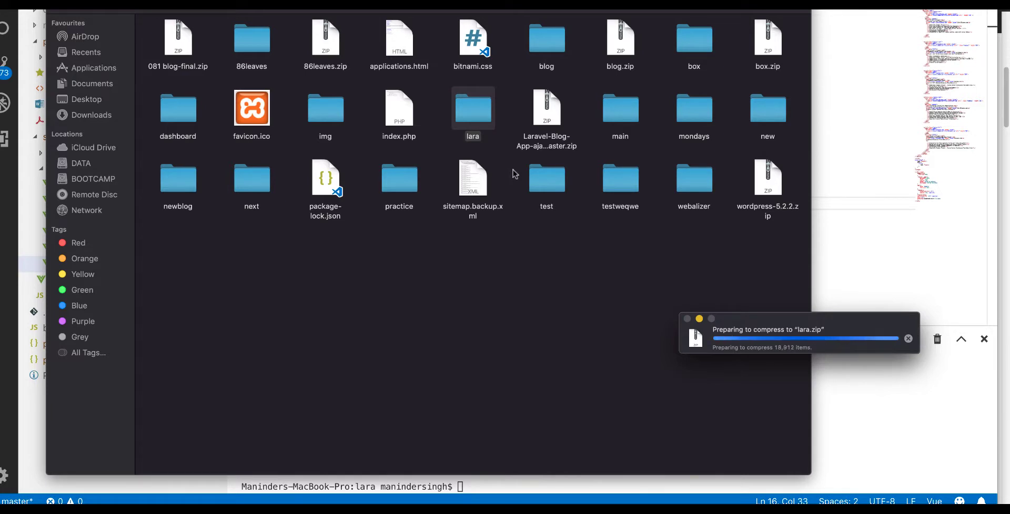
pyautogui.moveTo(734, 317); pyautogui.dragTo(292, 270)
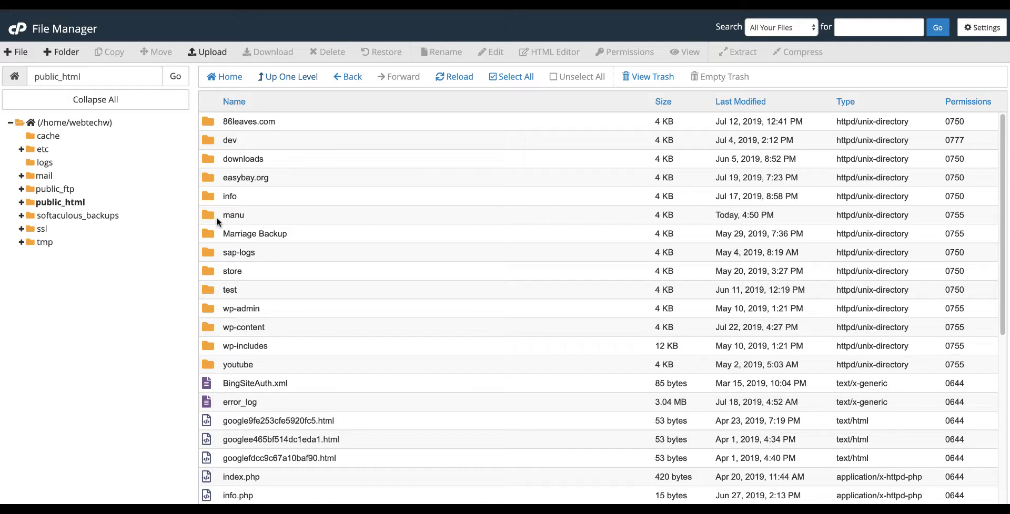
# In cPanel File Manager, move everything in public_html/manu except the backup folder to the trash
pyautogui.doubleClick(217, 217)
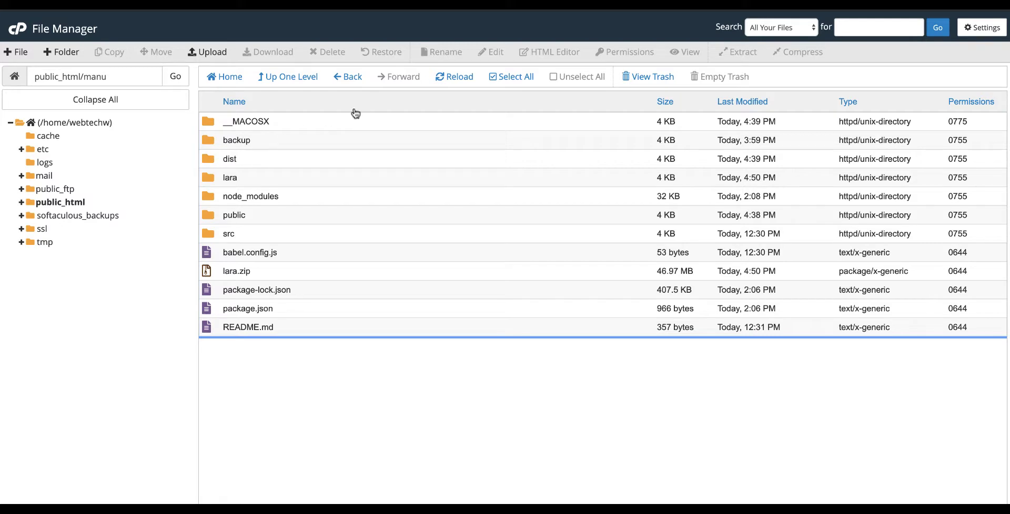
pyautogui.click(511, 83)
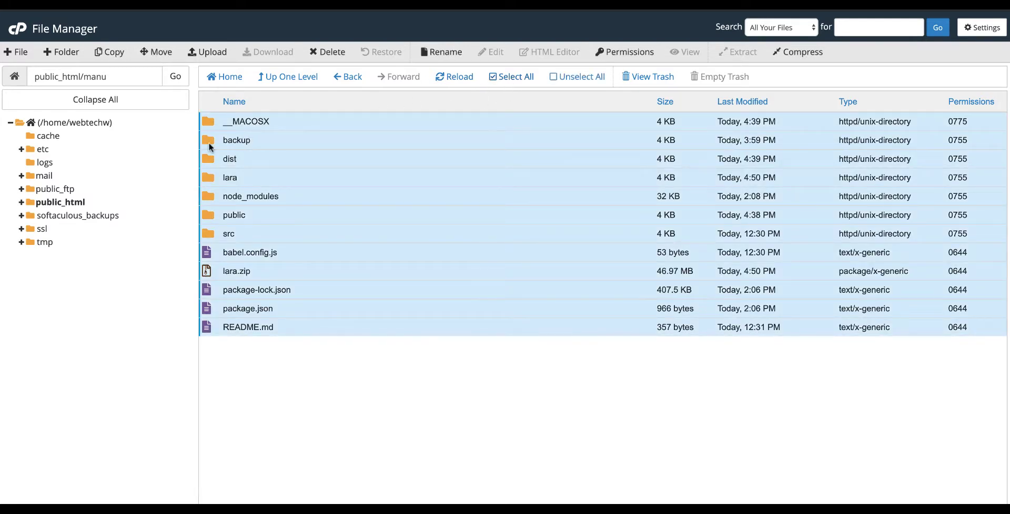
pyautogui.keyDown('ctrl'); pyautogui.click(257, 142); pyautogui.keyUp('ctrl')
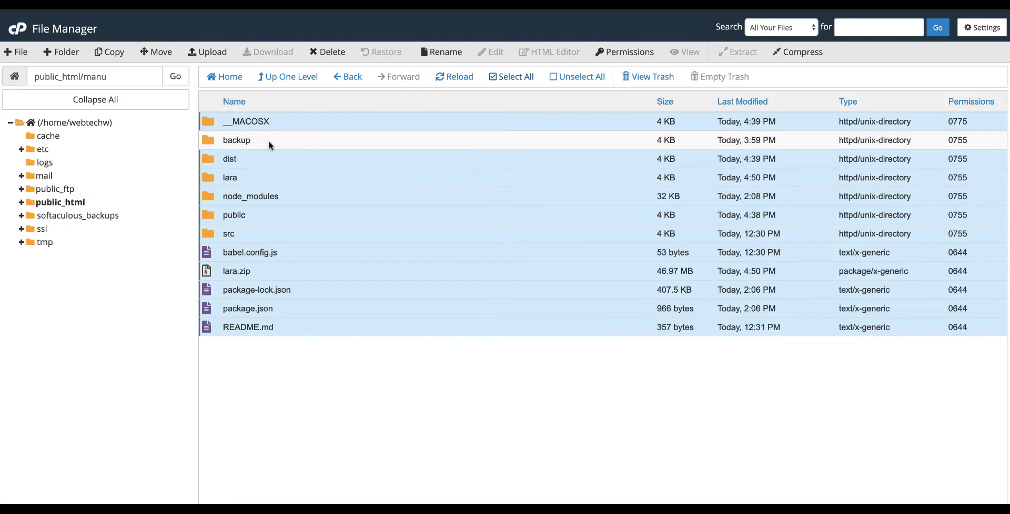
pyautogui.click(326, 52)
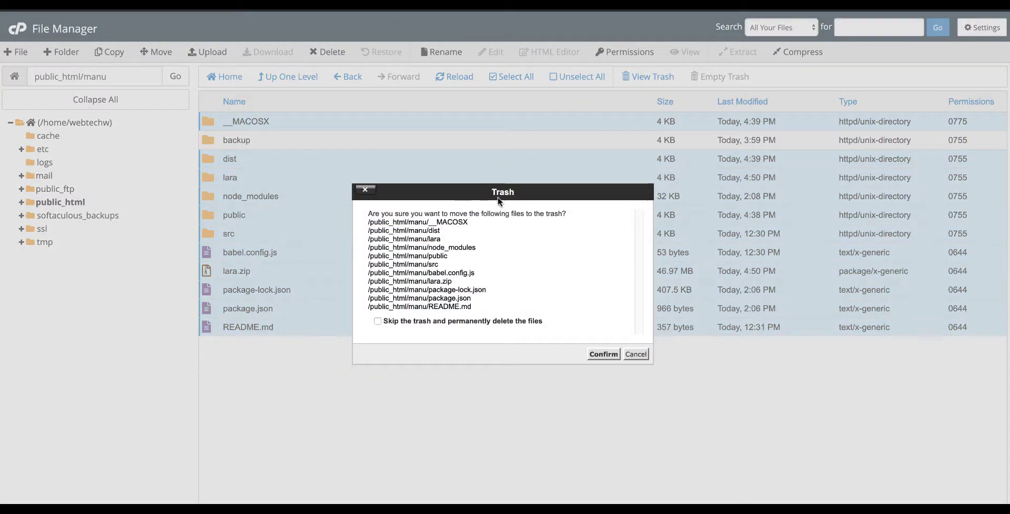
pyautogui.click(602, 351)
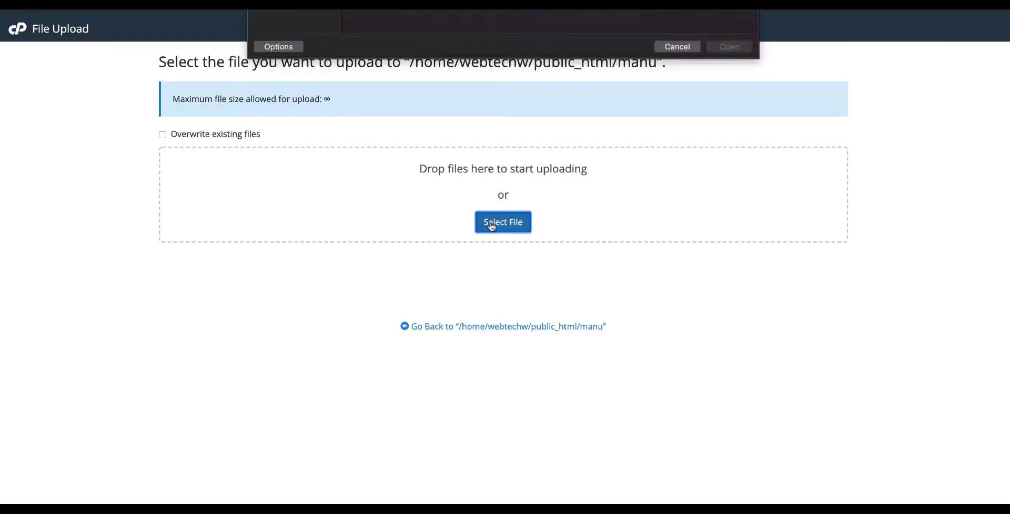
# Upload lara.zip from the htdocs folder to public_html/manu
pyautogui.click(521, 218)
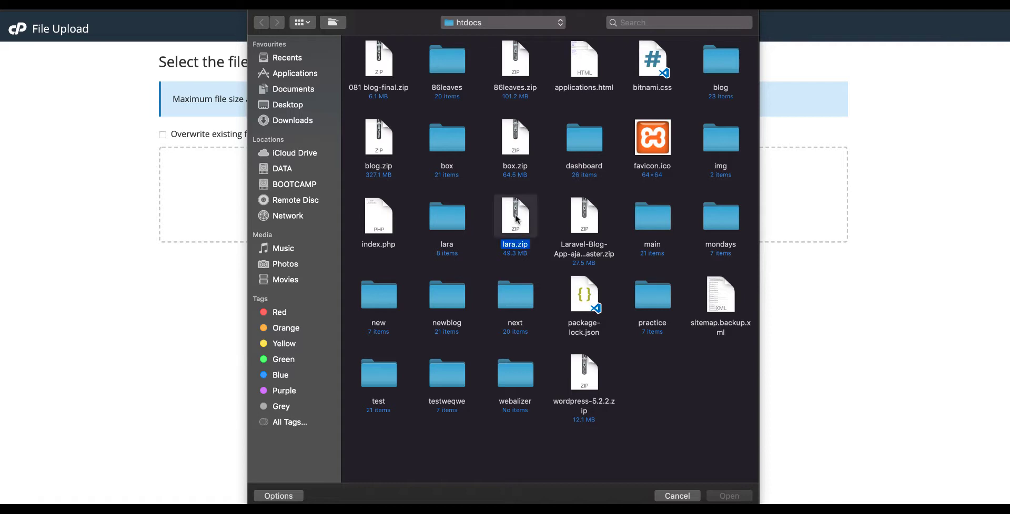
pyautogui.click(734, 498)
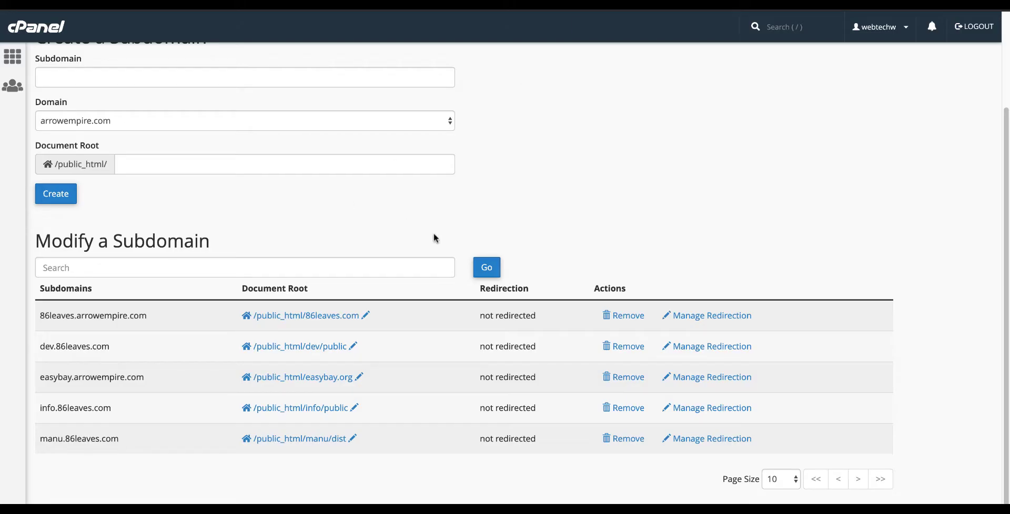
# Apply public_html/manu/dist as the document root of the manu.86leaves.com subdomain and acknowledge the update
pyautogui.moveTo(36, 439); pyautogui.dragTo(126, 444)
pyautogui.click(352, 440)
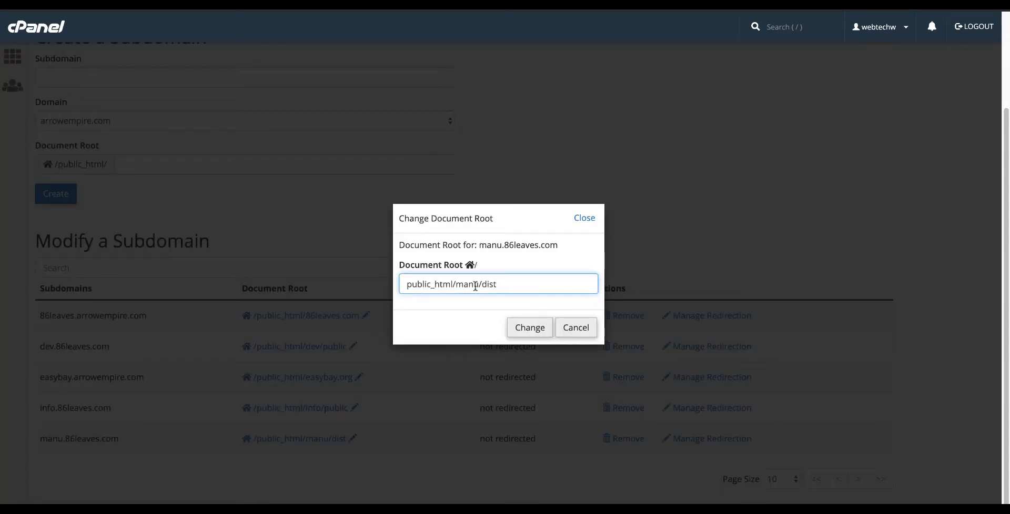
pyautogui.moveTo(479, 286); pyautogui.dragTo(514, 288)
pyautogui.moveTo(481, 286); pyautogui.dragTo(403, 281)
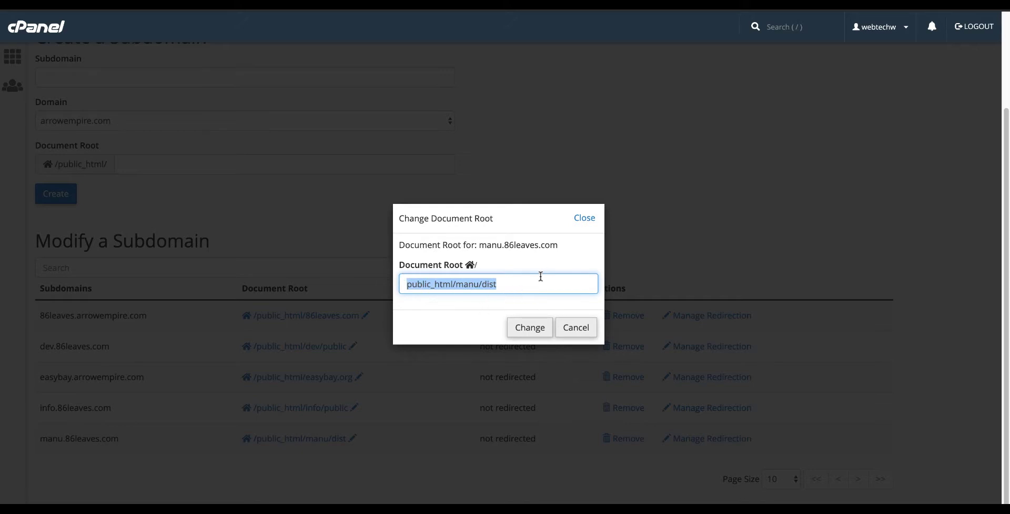
pyautogui.press('Home')
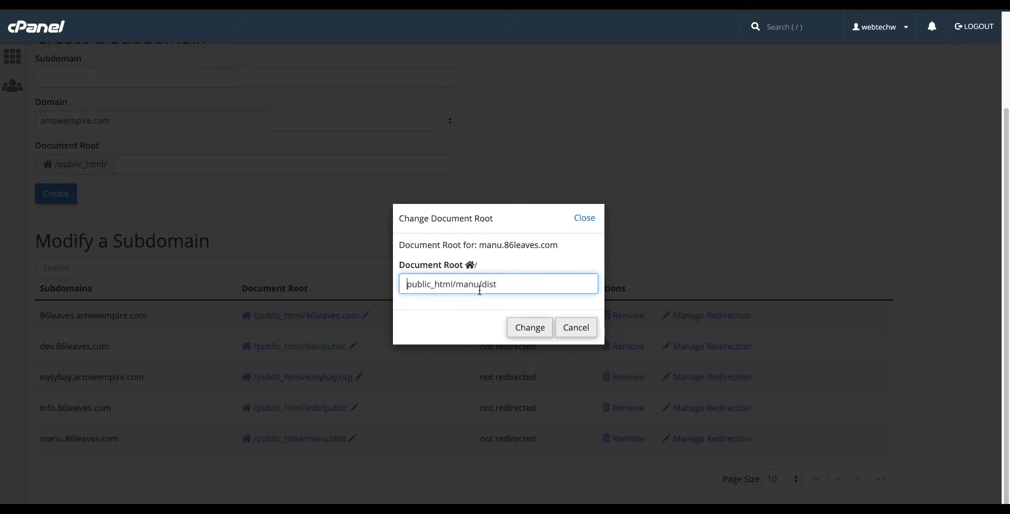
pyautogui.moveTo(478, 284); pyautogui.dragTo(506, 288)
pyautogui.click(529, 285)
pyautogui.moveTo(501, 285); pyautogui.dragTo(478, 284)
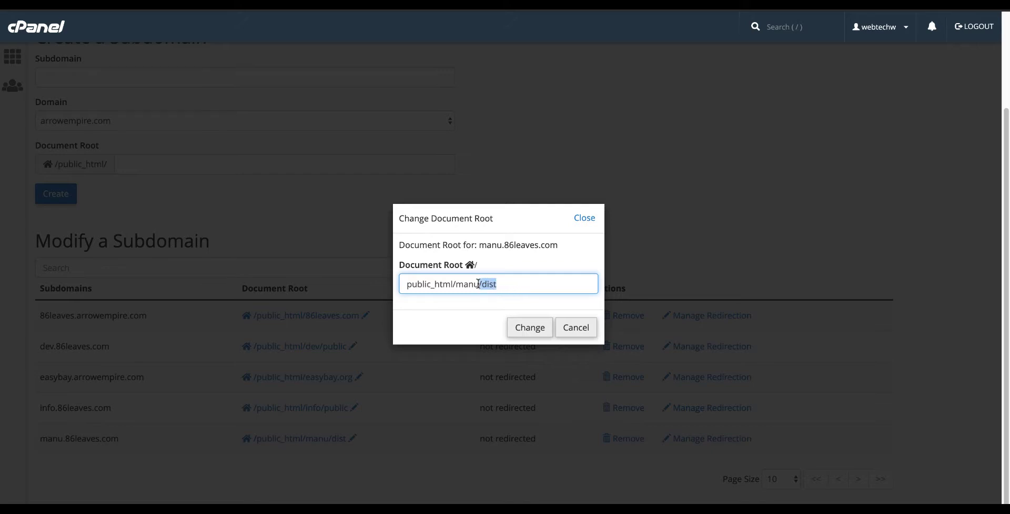
pyautogui.click(529, 327)
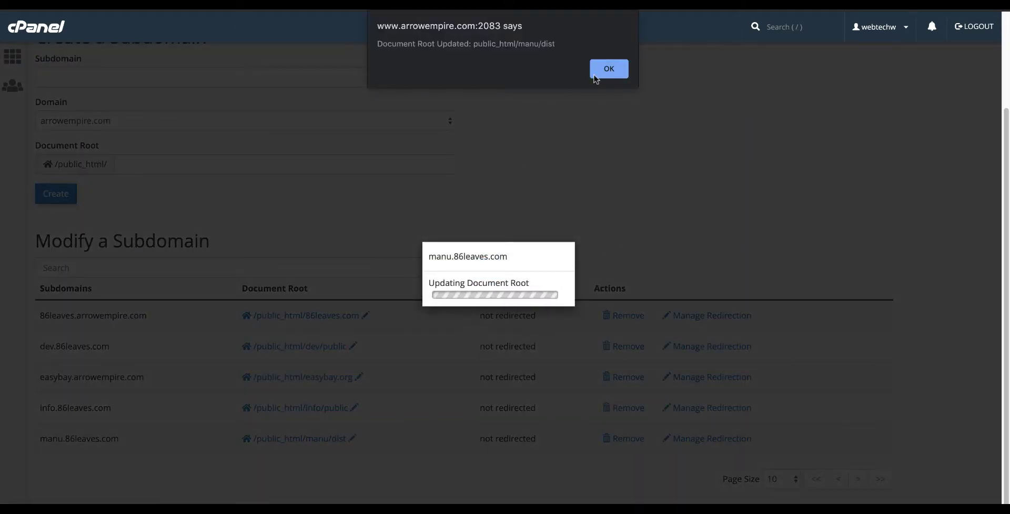
pyautogui.click(596, 74)
pyautogui.moveTo(381, 436); pyautogui.dragTo(47, 438)
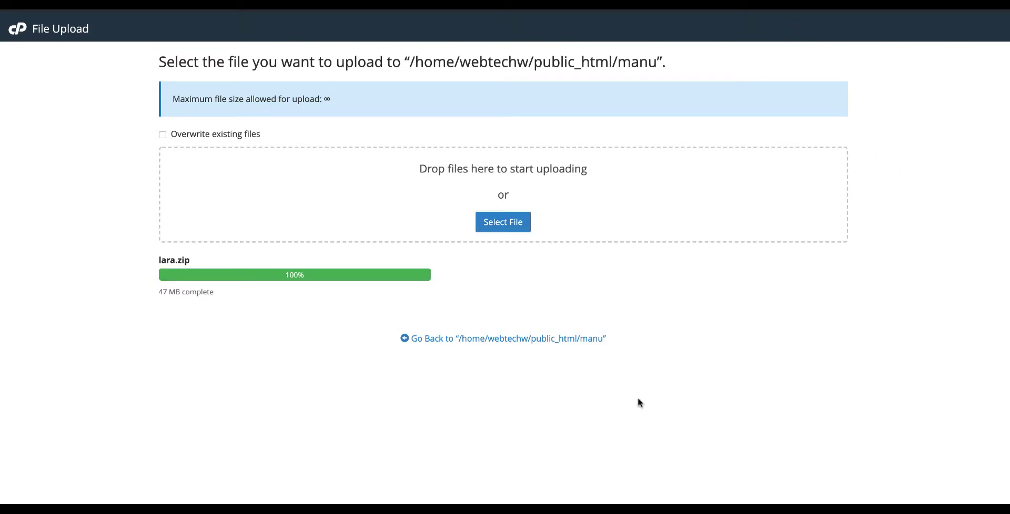
# Return to the public_html/manu folder, extract the uploaded lara.zip into /public_html/manu and reload the file list
pyautogui.click(489, 339)
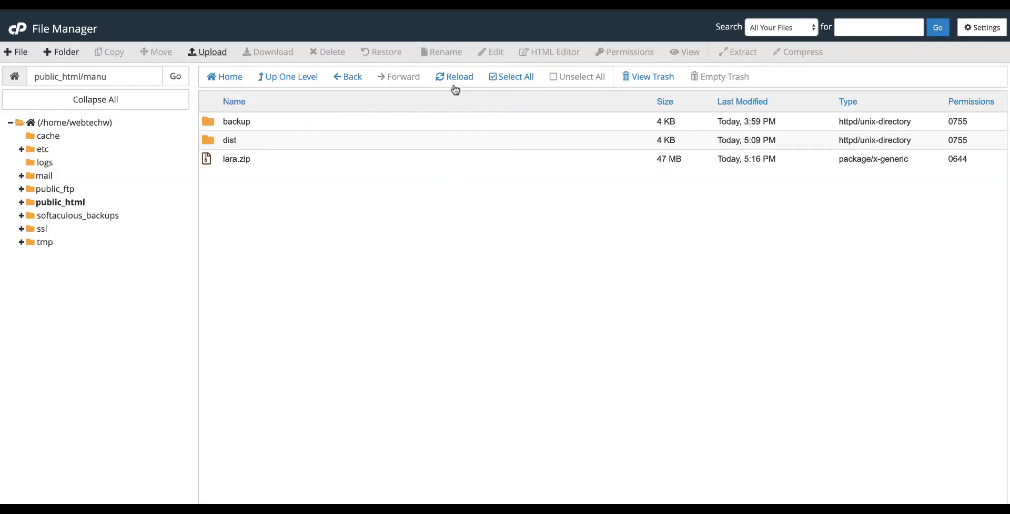
pyautogui.click(442, 76)
pyautogui.click(264, 158)
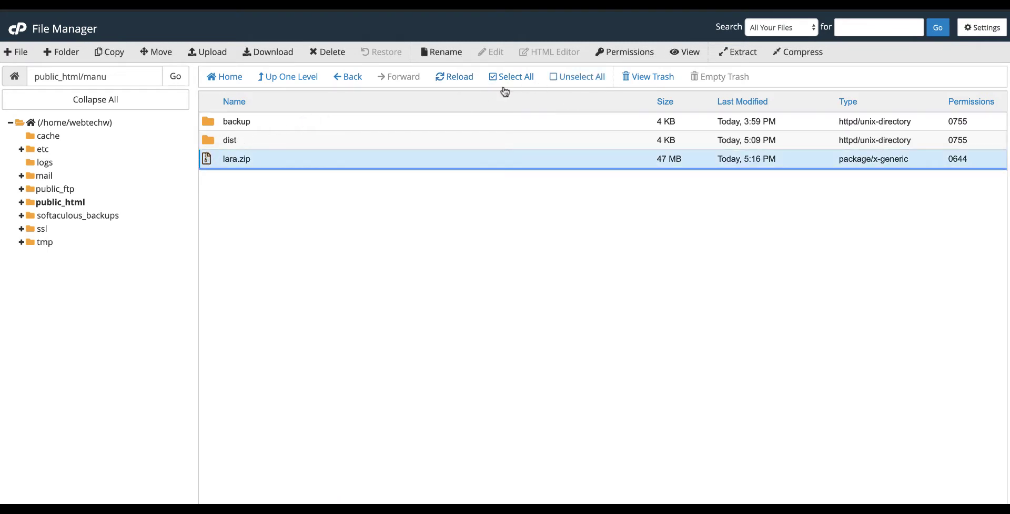
pyautogui.click(745, 56)
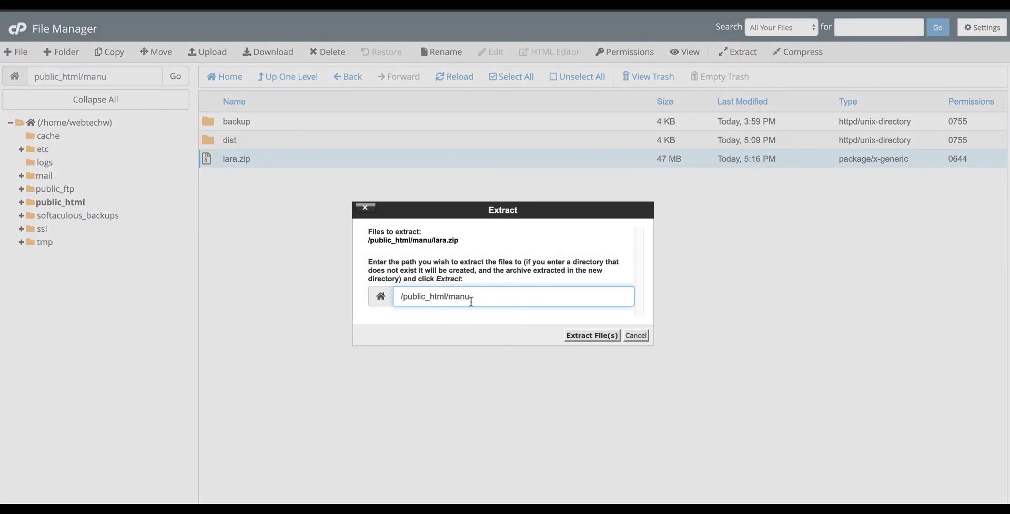
pyautogui.click(592, 336)
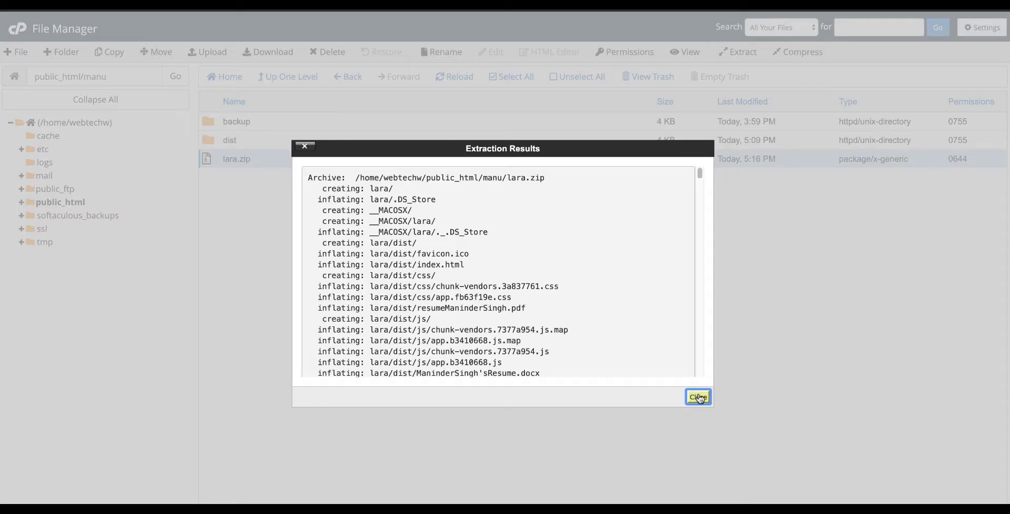
pyautogui.click(699, 397)
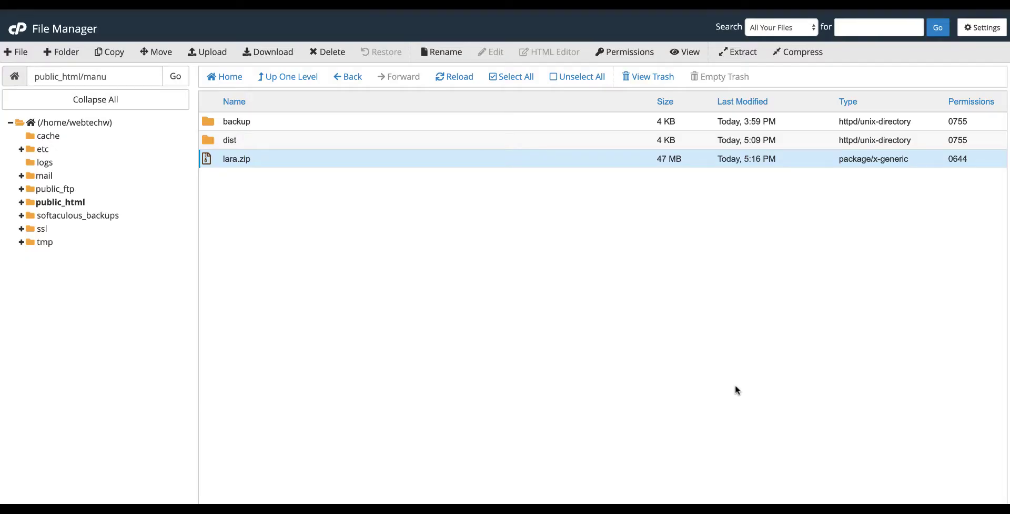
pyautogui.click(454, 77)
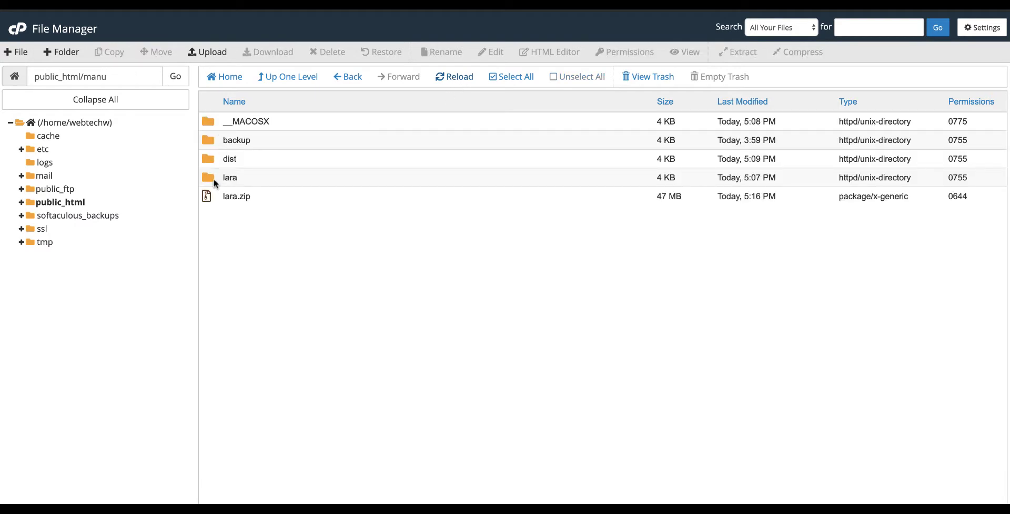
# Move all files and folders from public_html/manu/lara into /public_html/manu and return to the manu folder
pyautogui.doubleClick(211, 176)
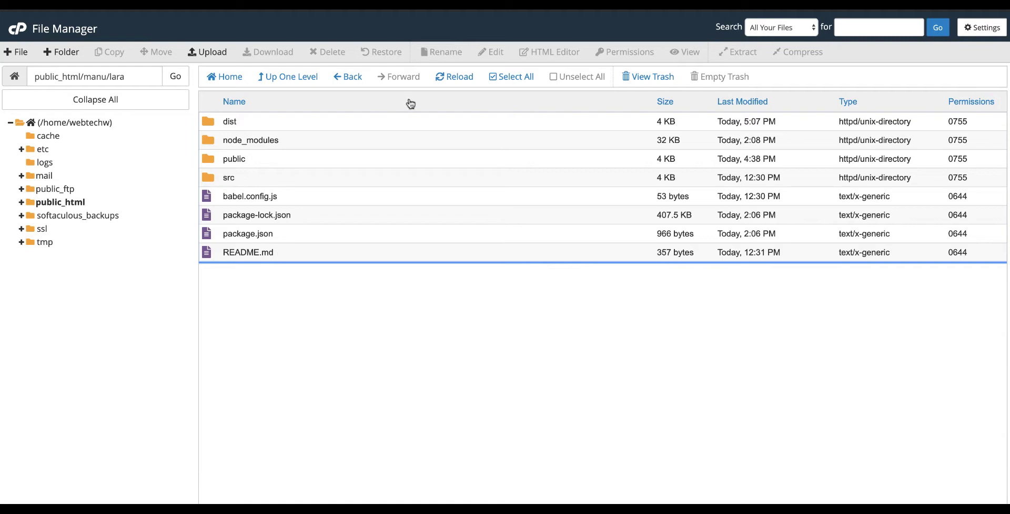
pyautogui.click(523, 77)
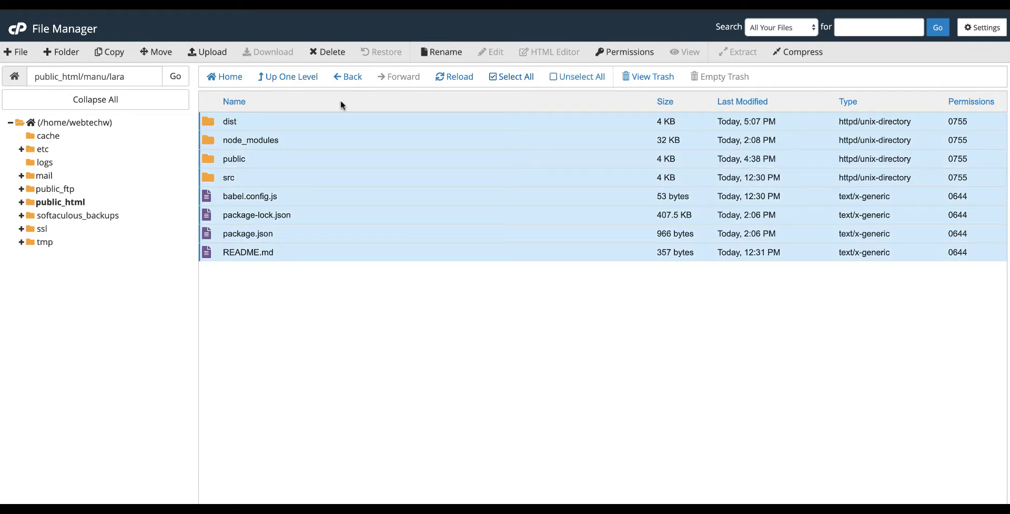
pyautogui.click(156, 52)
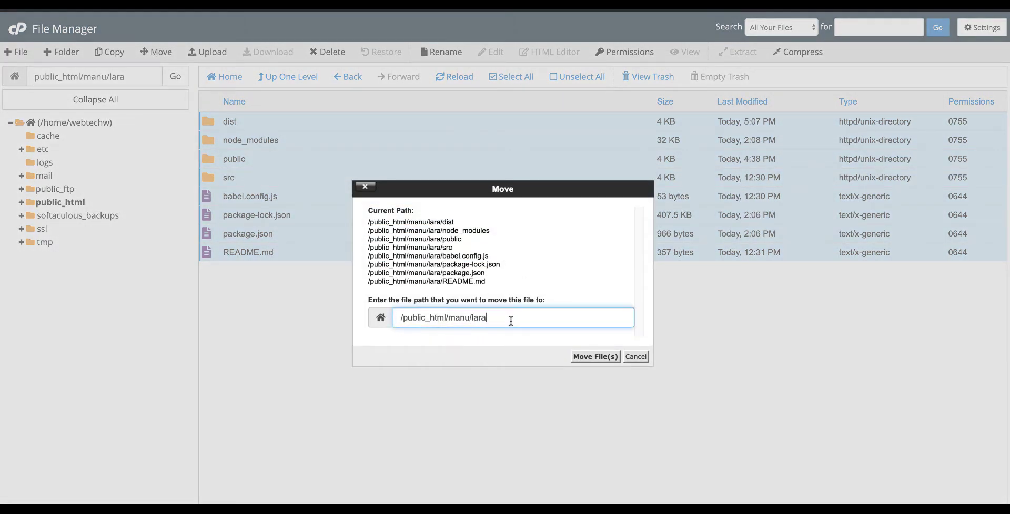
pyautogui.press('BackSpace')
pyautogui.press('BackSpace')
pyautogui.click(594, 356)
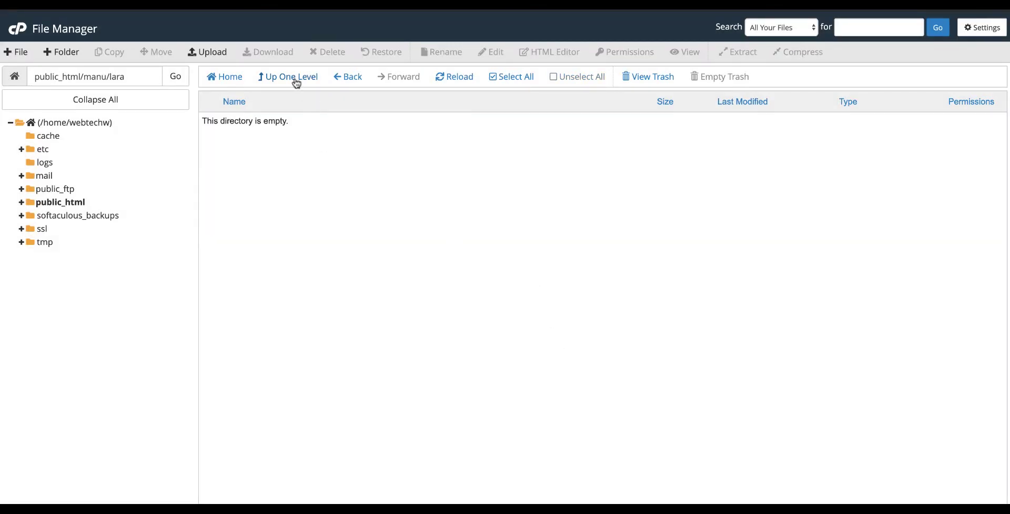
pyautogui.click(296, 80)
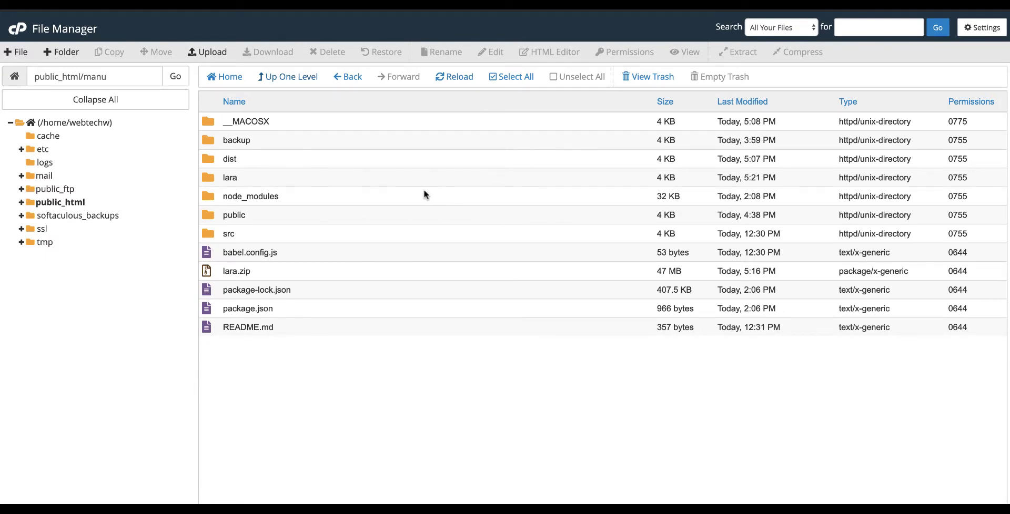
# Open the dist folder in public_html/manu, and review the header, about and projects sections of the deployed portfolio site in the browser
pyautogui.doubleClick(215, 159)
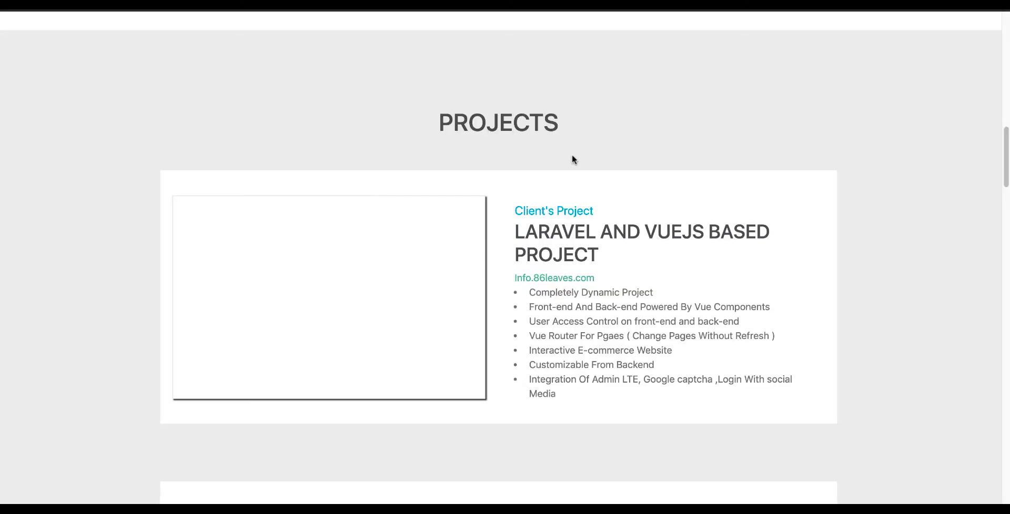
pyautogui.scroll(10, 721, 143)
pyautogui.scroll(6, 722, 145)
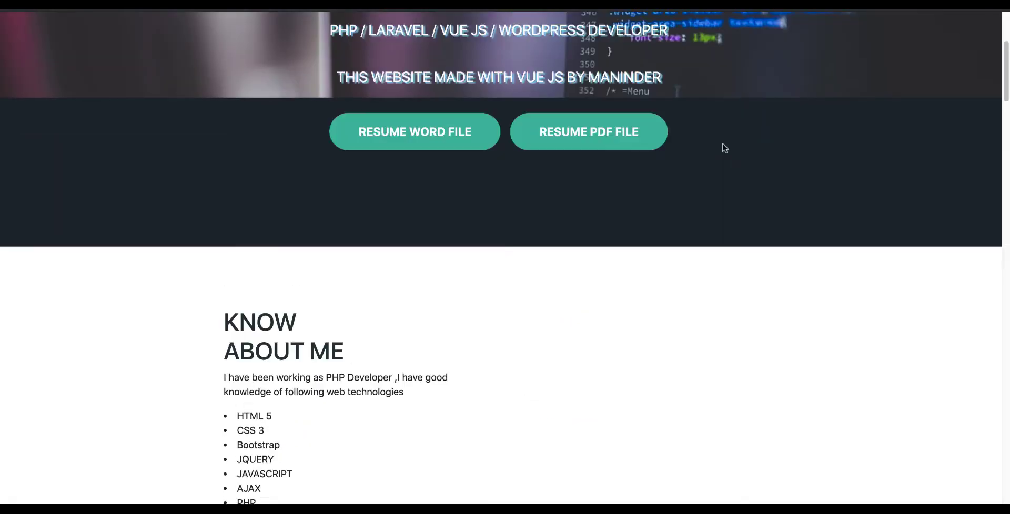
pyautogui.scroll(-8, 723, 145)
pyautogui.scroll(-15, 723, 143)
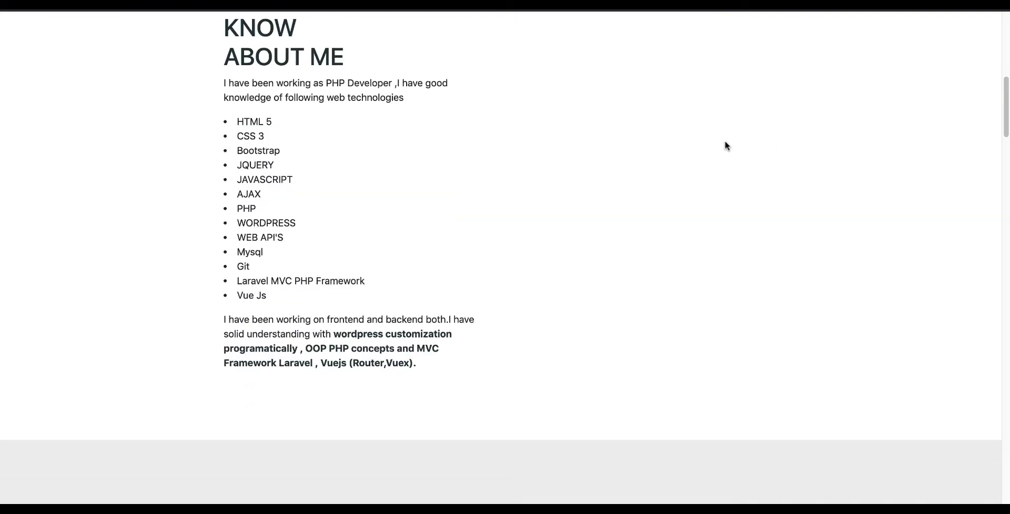
pyautogui.scroll(-14, 720, 142)
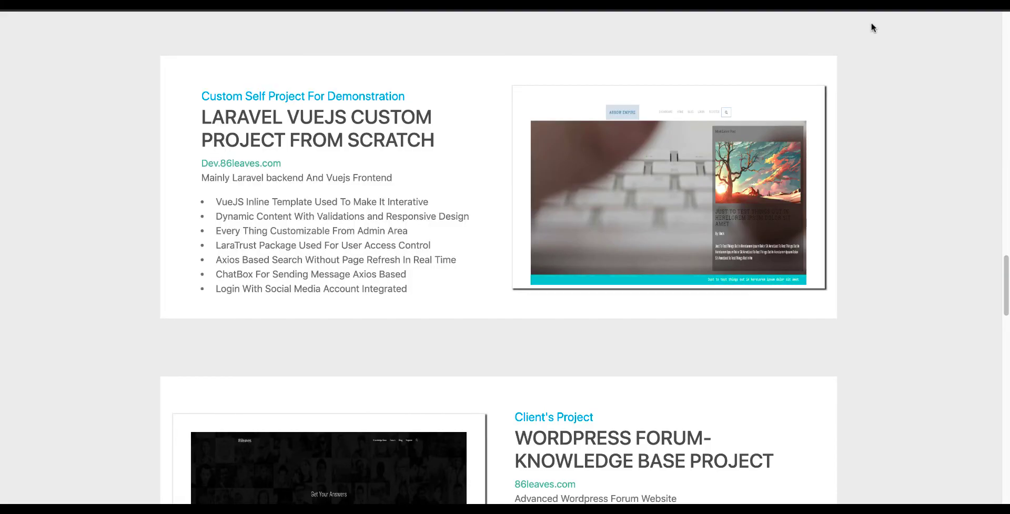
pyautogui.scroll(20, 907, 87)
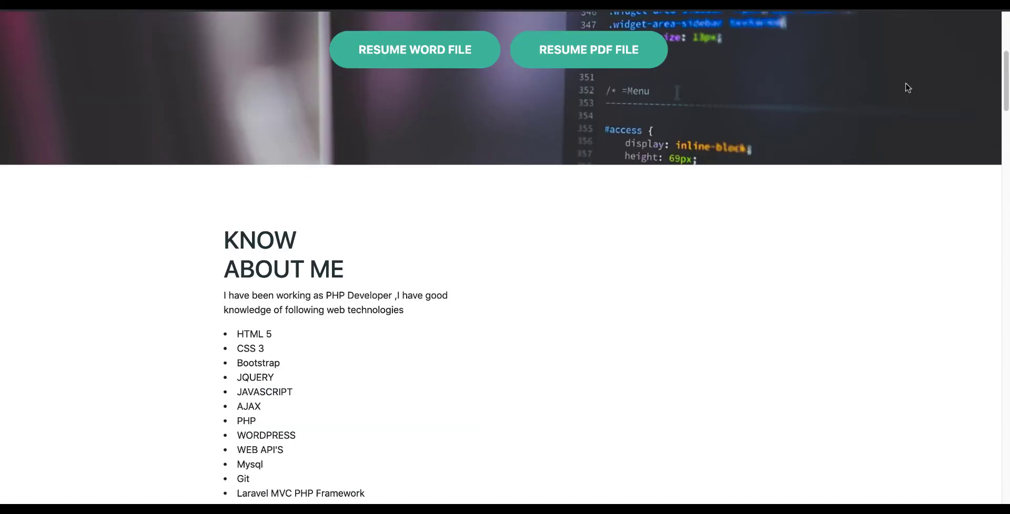